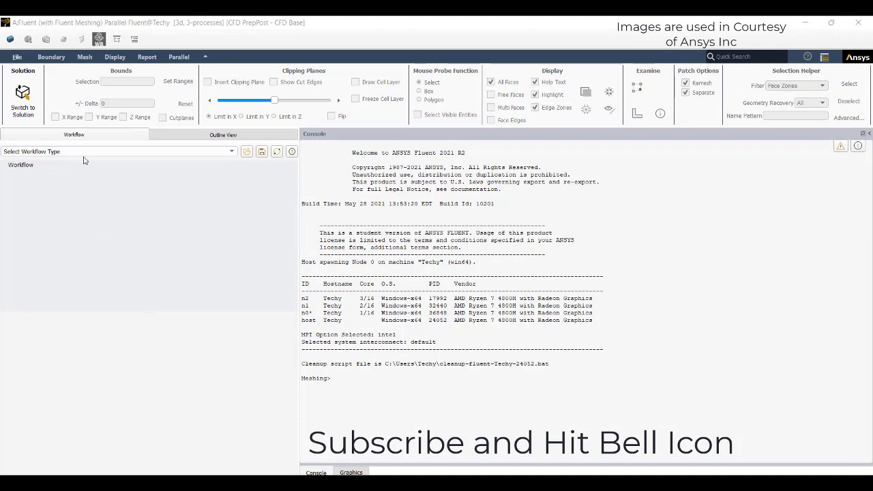
# Start a Watertight Geometry workflow and import the CAD file SILENCER2.scdoc from the Downloads folder in millimetres
pyautogui.click(58, 163)
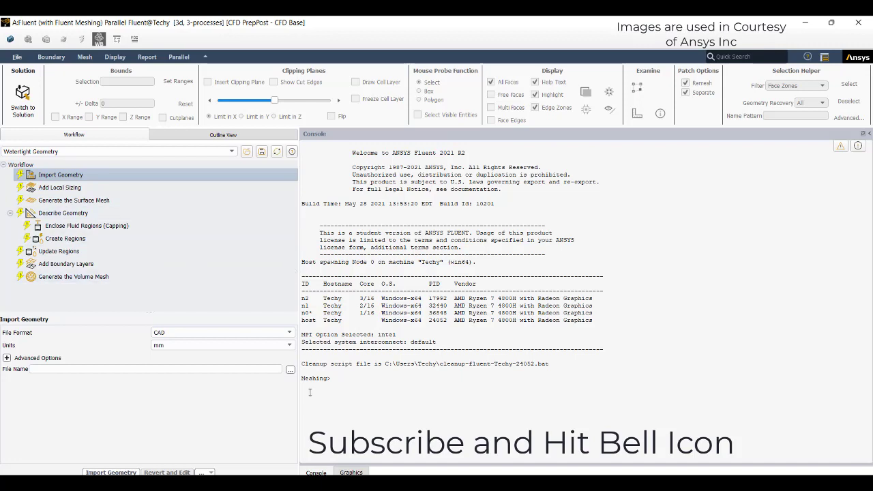
pyautogui.click(290, 370)
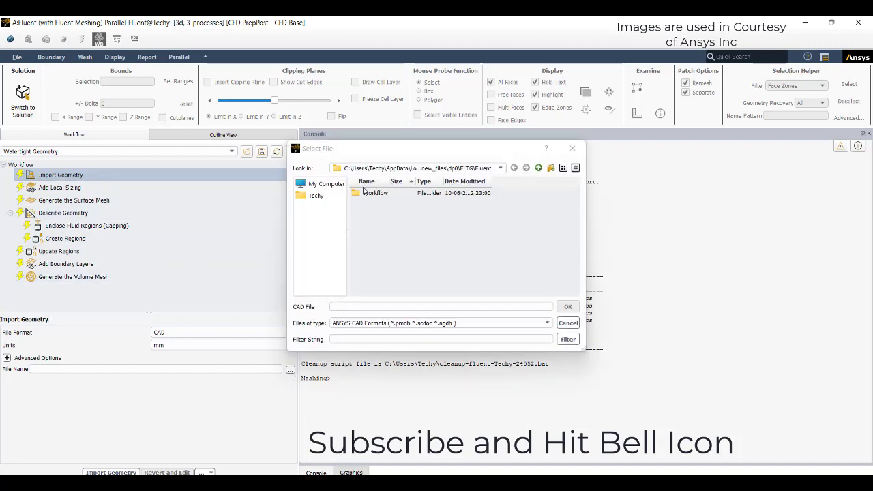
pyautogui.click(316, 189)
pyautogui.click(316, 195)
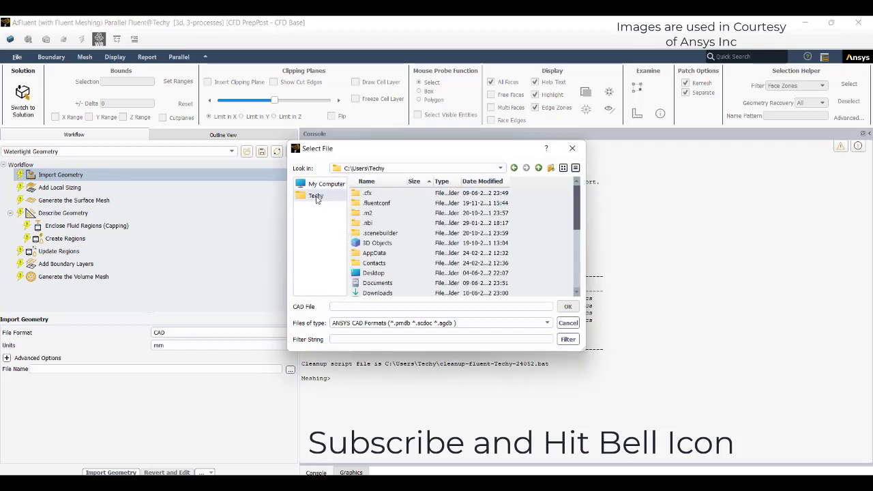
pyautogui.doubleClick(377, 292)
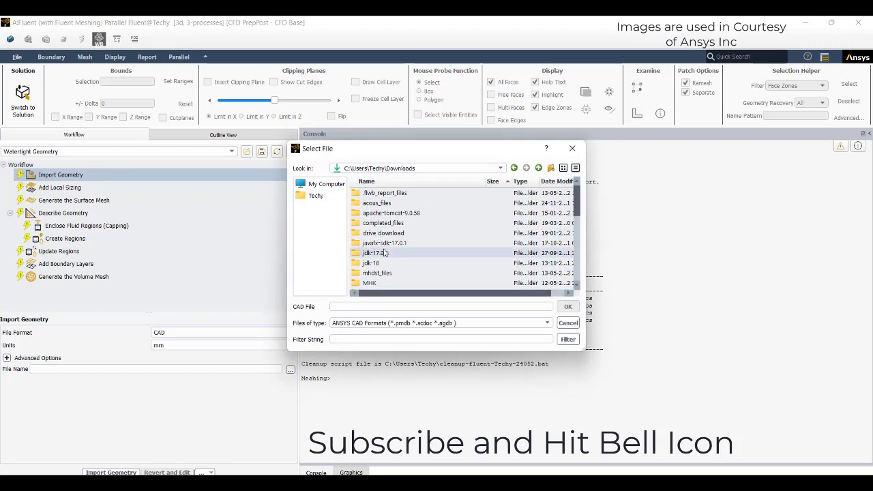
pyautogui.scroll(-5, 383, 269)
pyautogui.scroll(-4, 382, 270)
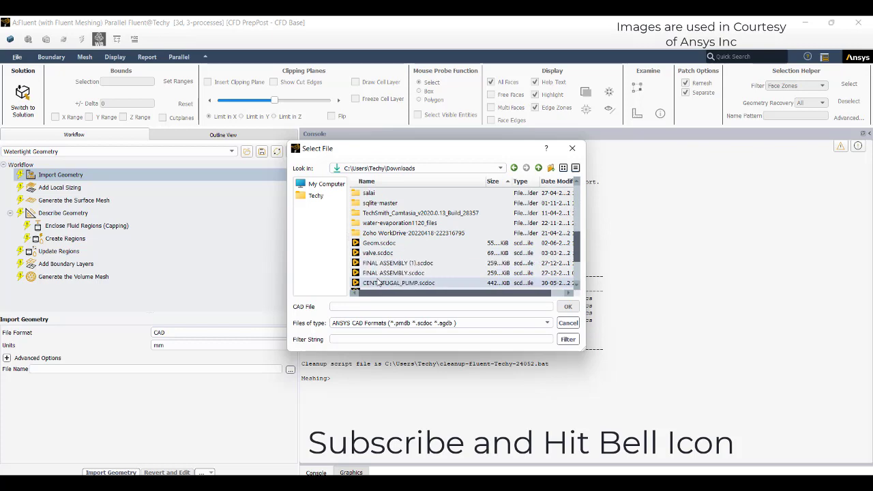
pyautogui.doubleClick(385, 273)
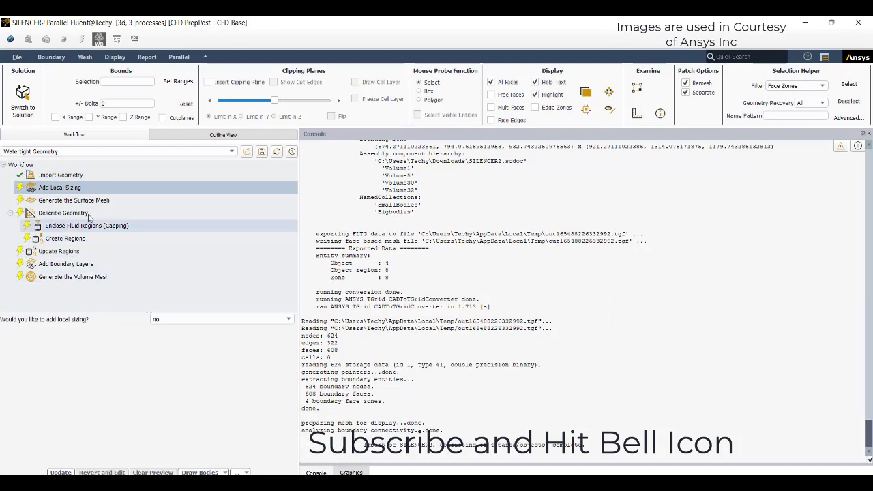
# Enable local sizing and add face size facesize_1 on the volume32 label with a target mesh size of 2
pyautogui.click(234, 319)
pyautogui.click(206, 335)
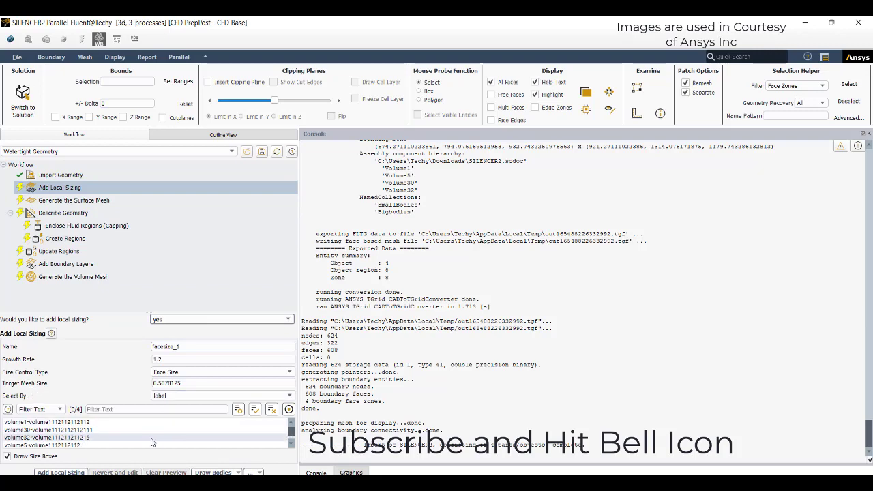
pyautogui.scroll(-1, 116, 442)
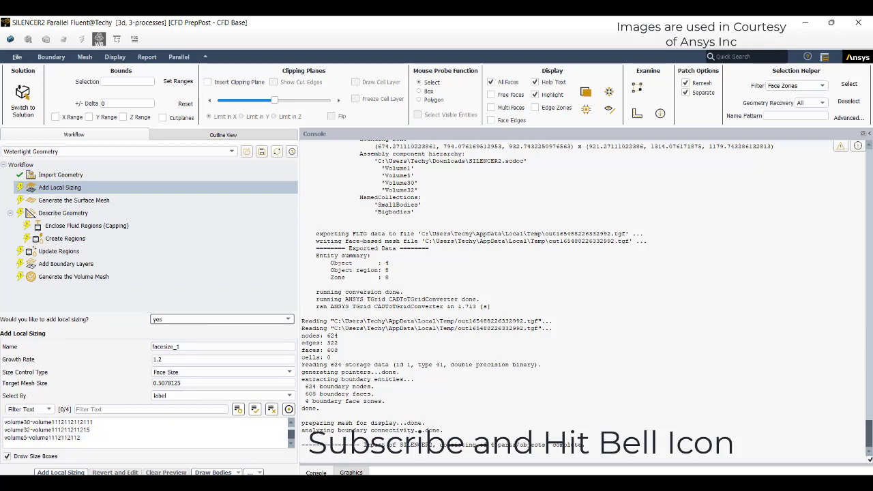
pyautogui.moveTo(443, 365); pyautogui.dragTo(448, 399)
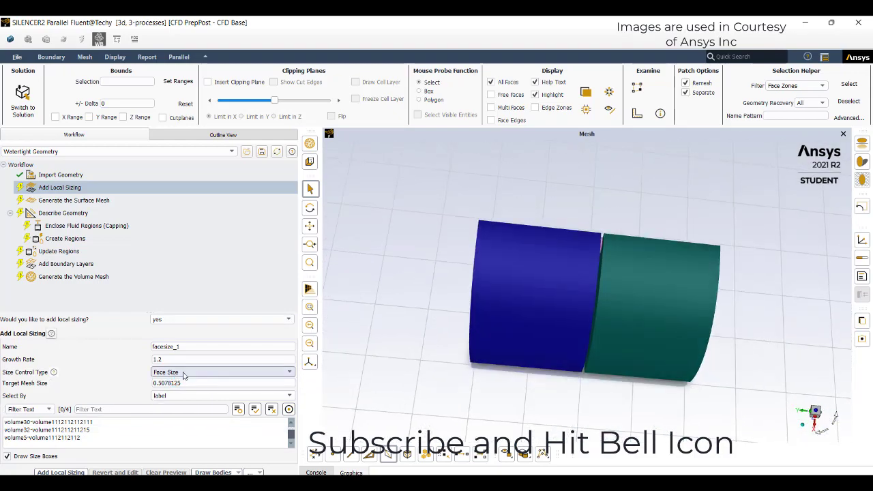
pyautogui.click(94, 431)
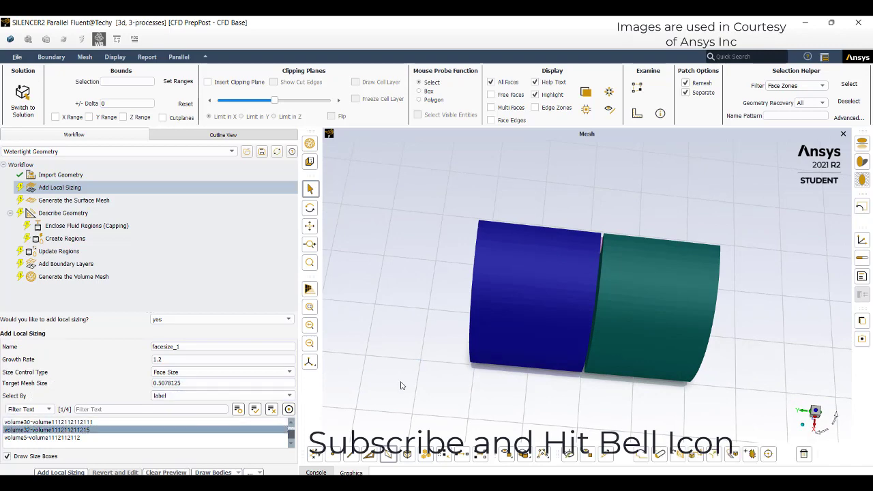
pyautogui.moveTo(419, 315); pyautogui.dragTo(387, 411)
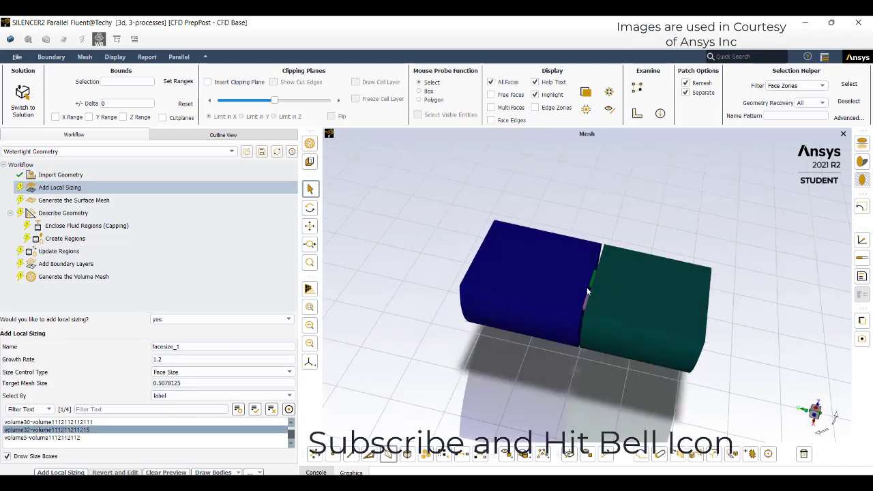
pyautogui.scroll(4, 584, 289)
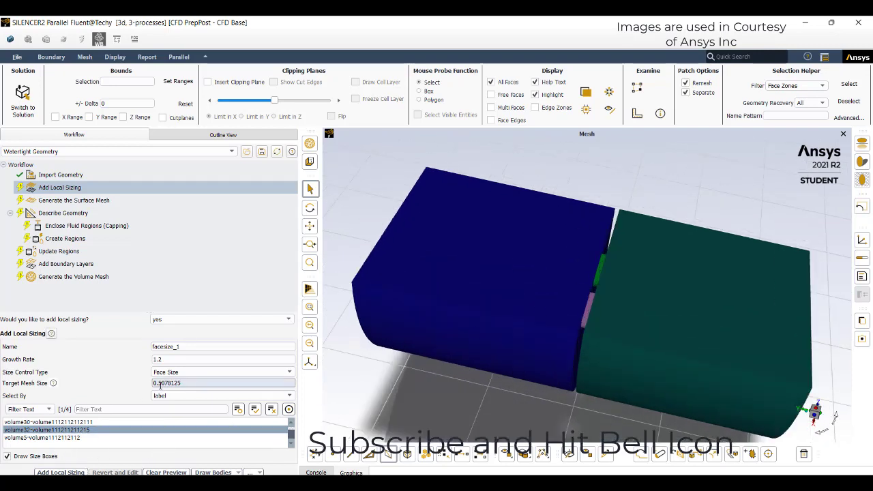
pyautogui.doubleClick(196, 383)
pyautogui.write('2')
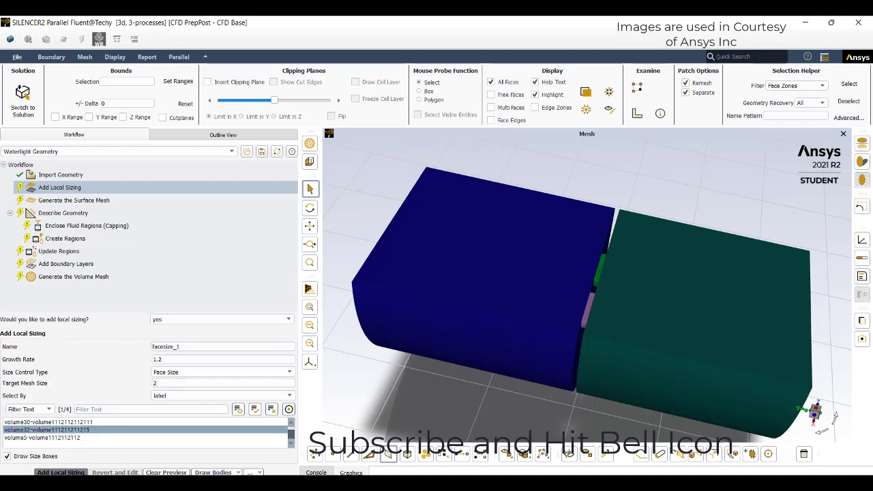
pyautogui.press('Return')
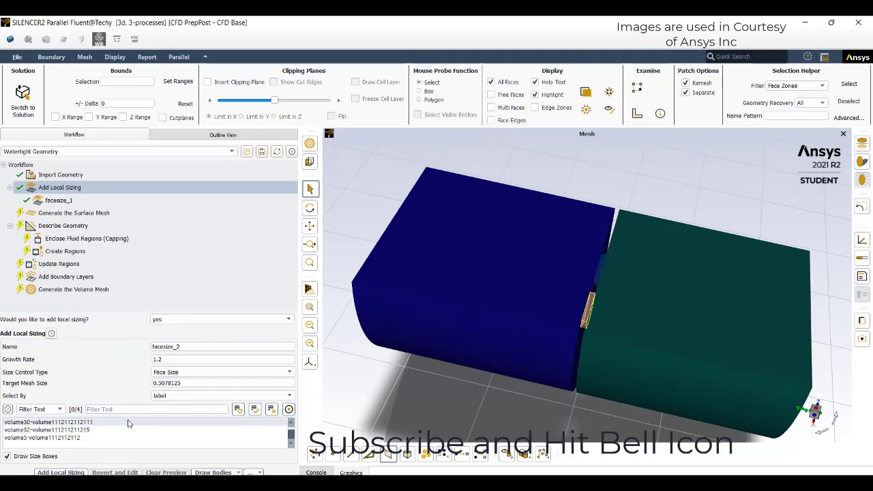
# Add a second local face size, facesize_2, on the volume1 label with a target mesh size of 8
pyautogui.scroll(1, 123, 430)
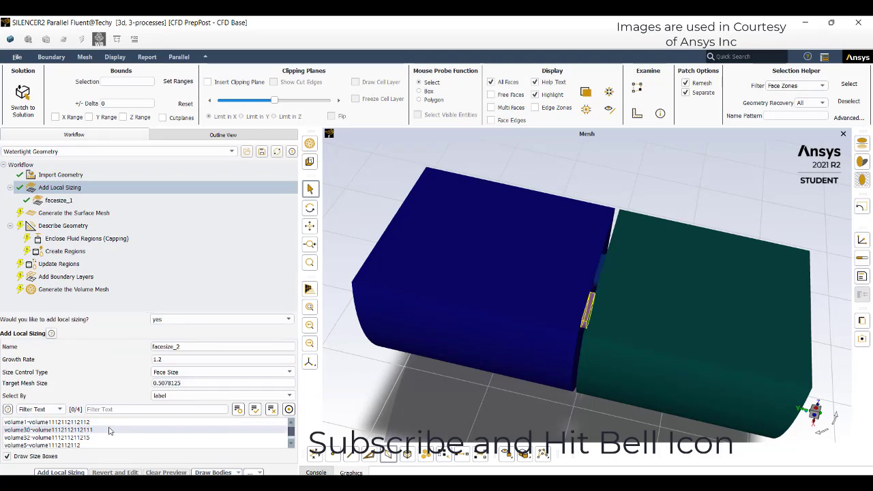
pyautogui.click(95, 422)
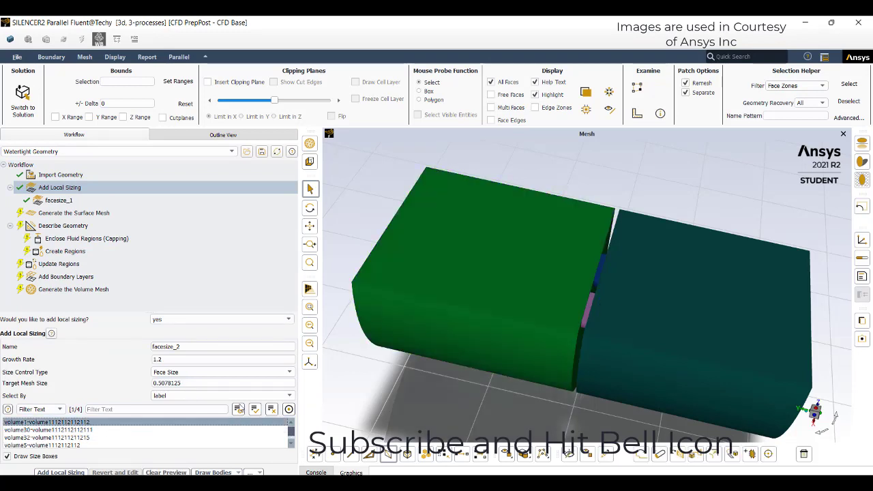
pyautogui.moveTo(200, 384); pyautogui.dragTo(100, 384)
pyautogui.write('8')
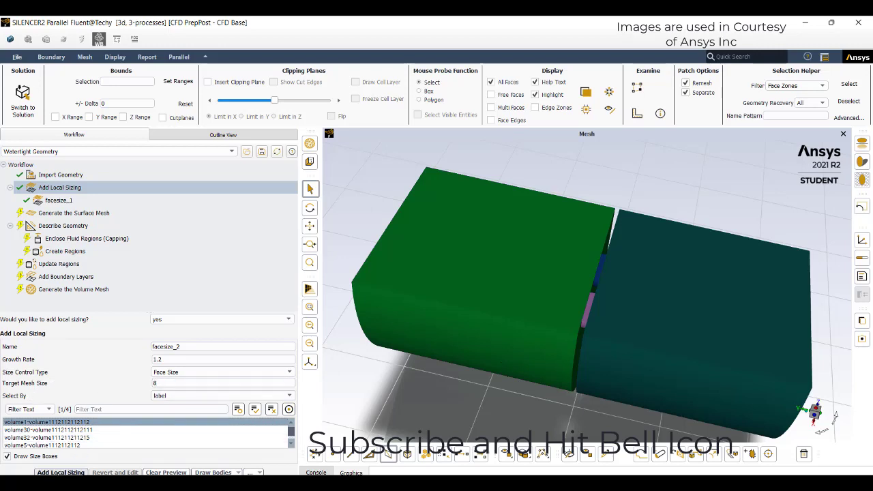
pyautogui.click(61, 473)
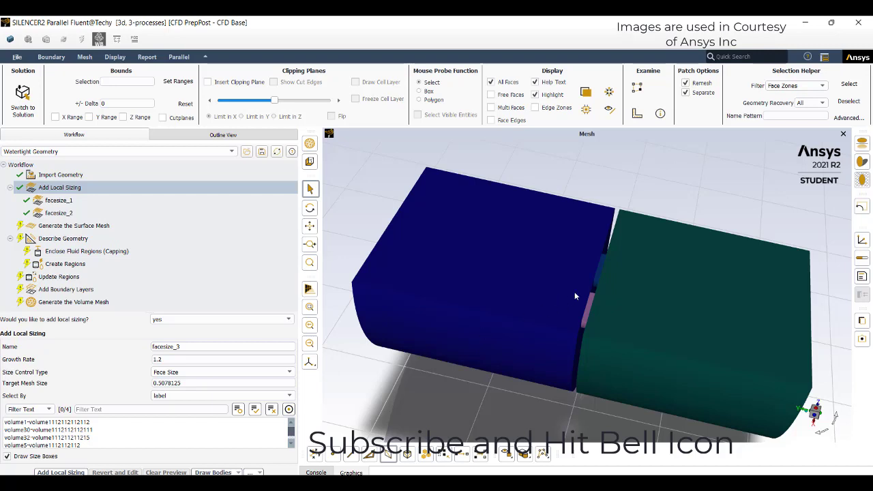
# Generate the surface mesh with a curvature normal angle of 36 and proximity scoped to faces-and-edges
pyautogui.click(63, 225)
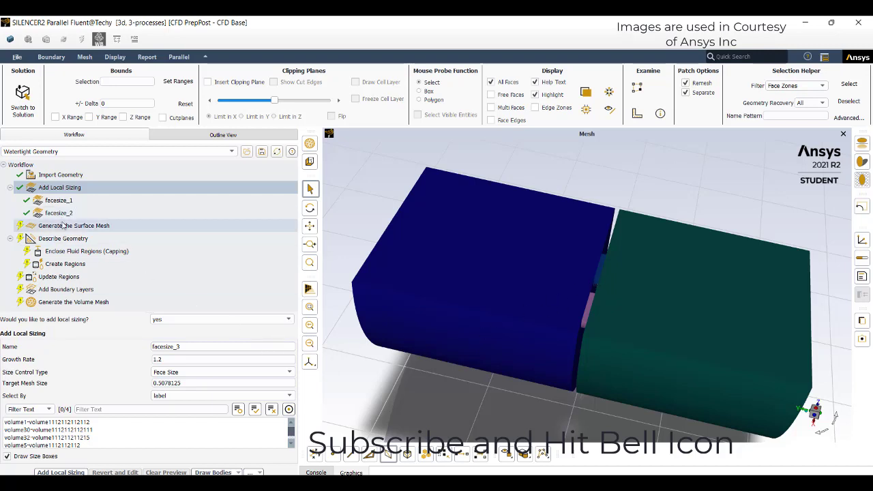
pyautogui.click(171, 372)
pyautogui.click(135, 400)
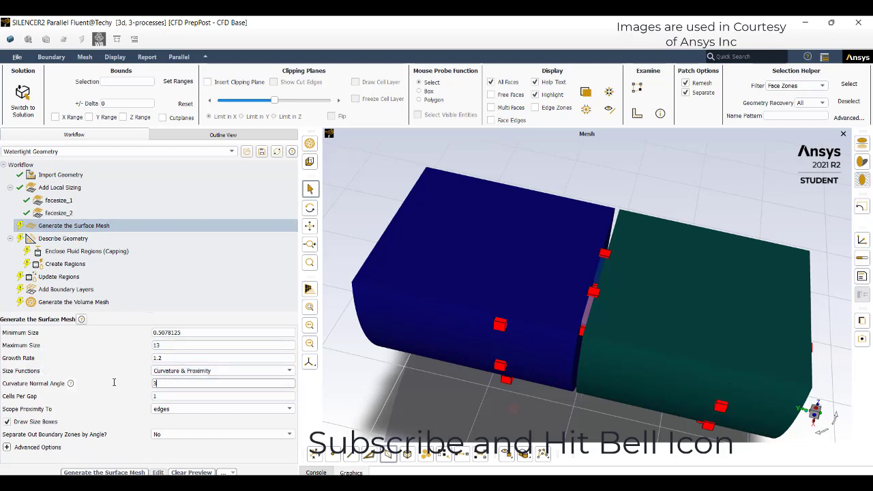
pyautogui.click(169, 410)
pyautogui.click(168, 433)
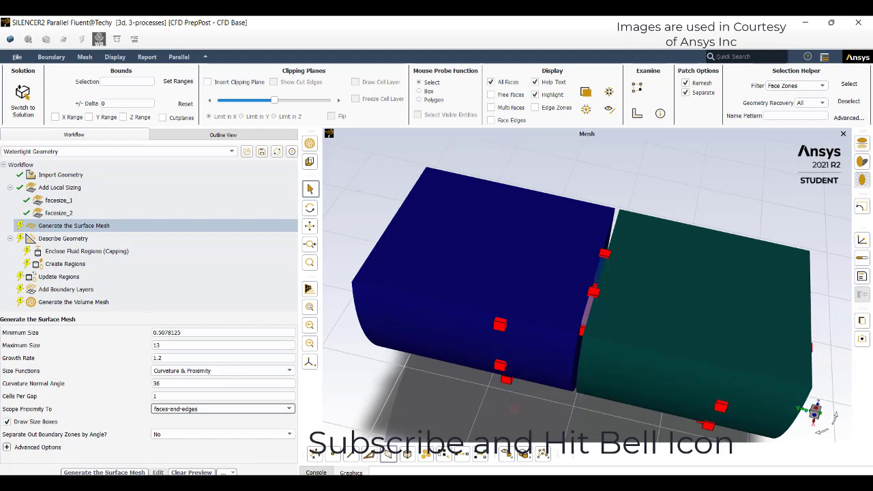
pyautogui.moveTo(574, 394); pyautogui.dragTo(489, 198)
pyautogui.moveTo(455, 321); pyautogui.dragTo(572, 348)
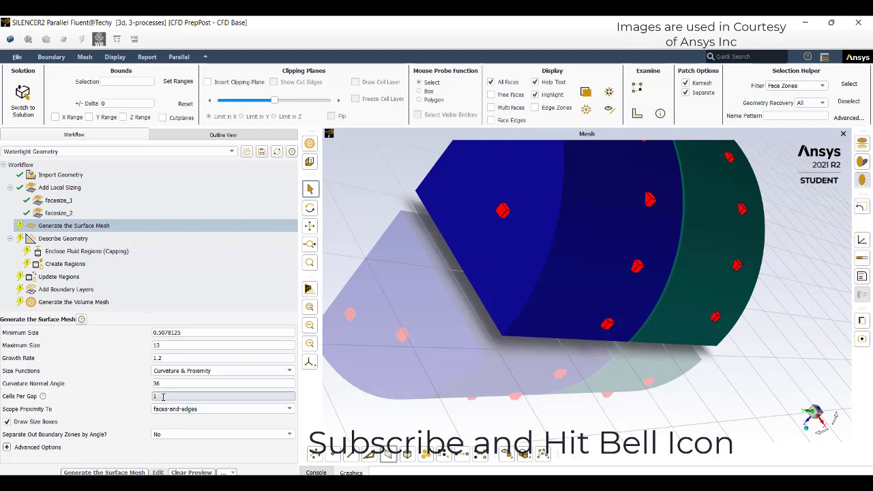
pyautogui.click(103, 472)
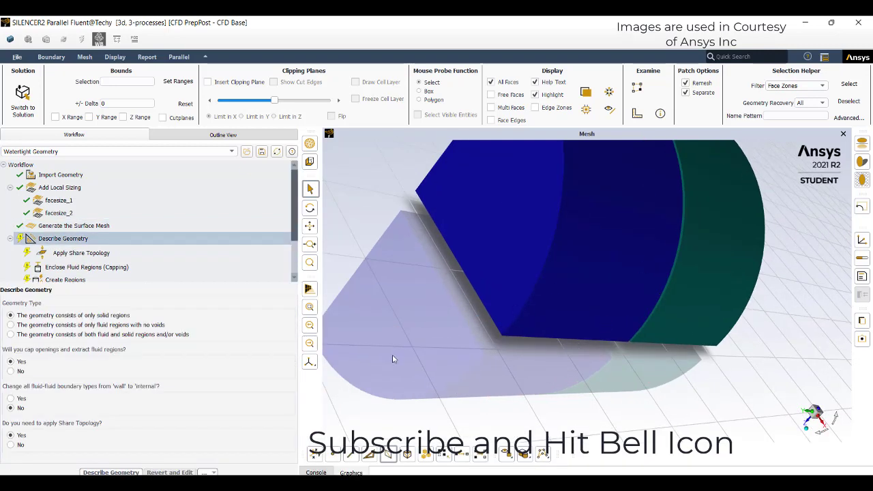
# Turn on the display of face edges for the meshed silencer bodies
pyautogui.click(491, 121)
pyautogui.moveTo(648, 297); pyautogui.dragTo(582, 319)
pyautogui.scroll(-5, 581, 318)
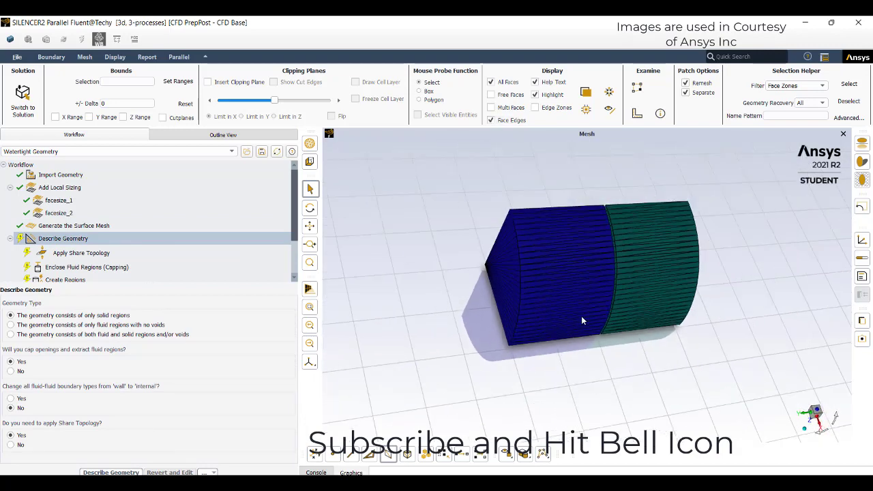
# Describe the geometry as only fluid regions with no voids, using internal fluid-fluid boundaries, and apply share topology
pyautogui.click(127, 327)
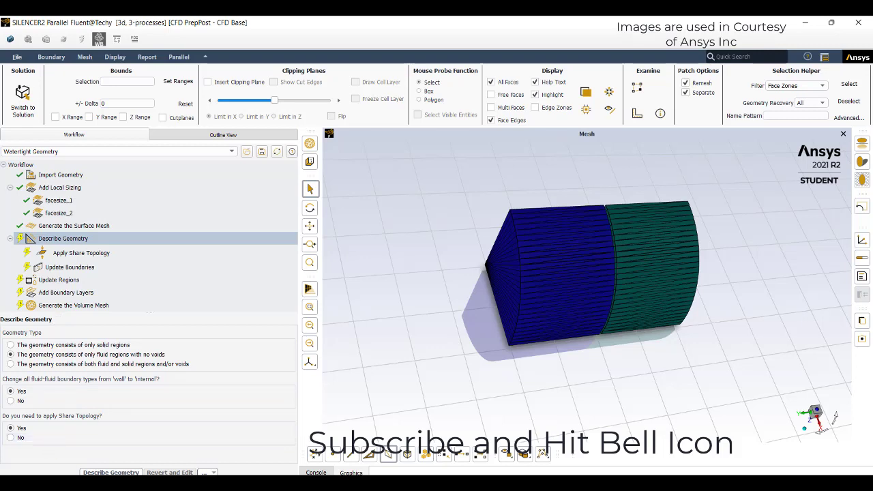
pyautogui.click(96, 471)
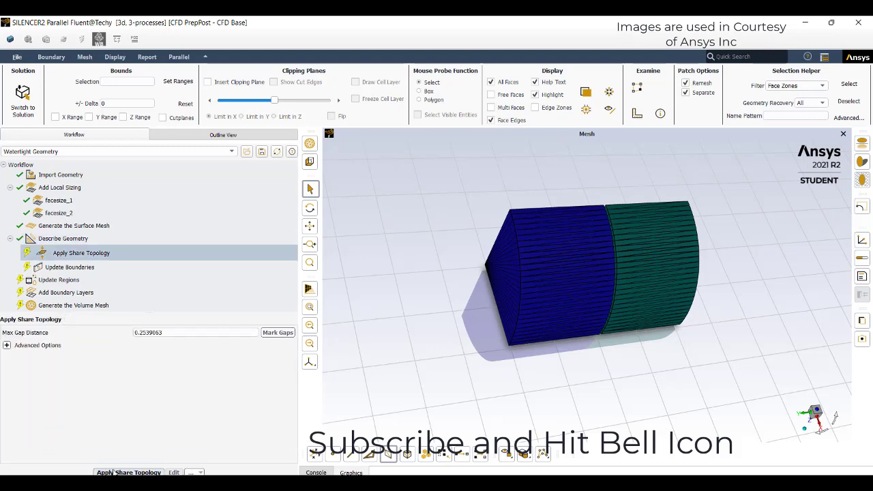
pyautogui.click(113, 472)
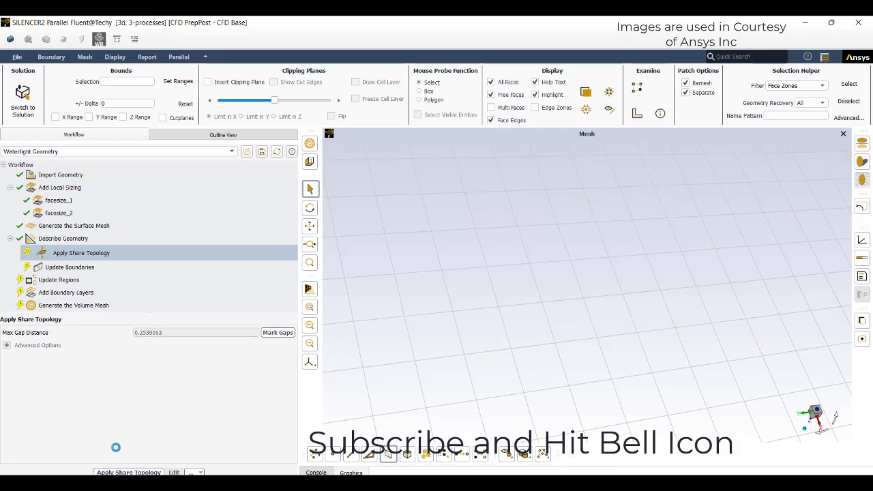
# Examine the surface mesh on both large bodies and the finer elements on the small bodies in the gap between them
pyautogui.moveTo(685, 285); pyautogui.dragTo(531, 258)
pyautogui.moveTo(531, 258); pyautogui.dragTo(443, 269, button='middle')
pyautogui.scroll(3, 565, 290)
pyautogui.moveTo(564, 307); pyautogui.dragTo(521, 350)
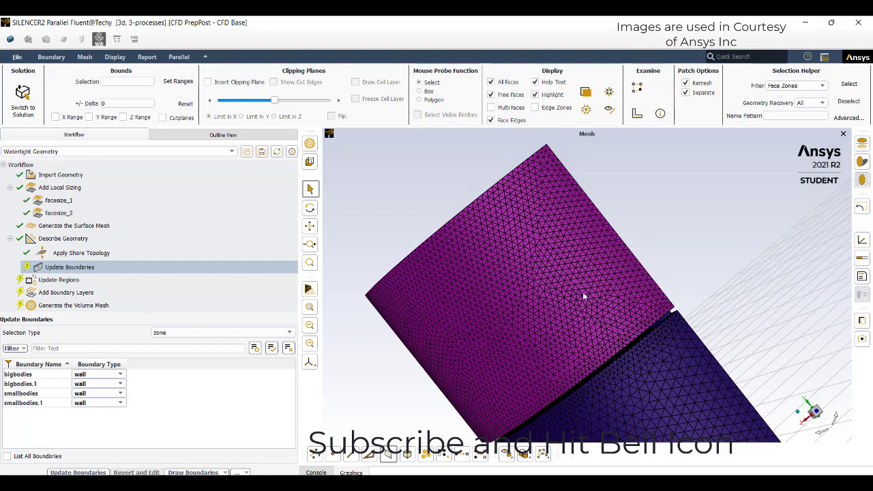
pyautogui.moveTo(583, 296); pyautogui.dragTo(660, 347)
pyautogui.scroll(-3, 655, 406)
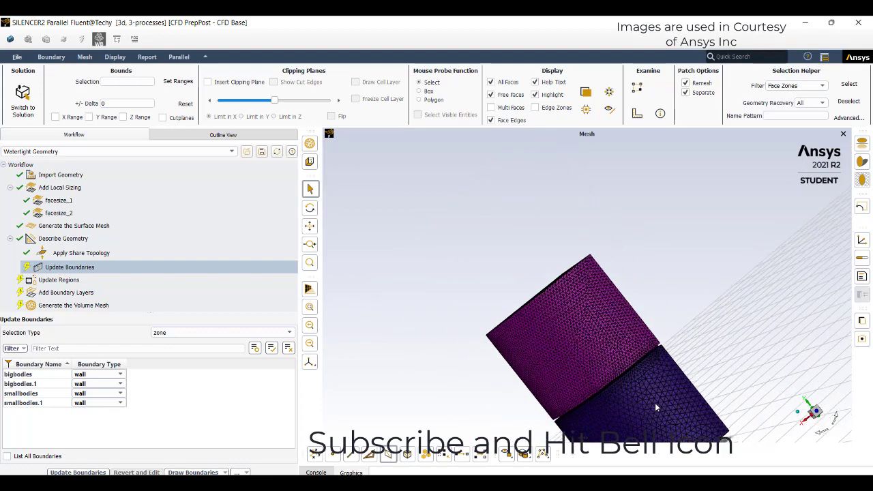
pyautogui.scroll(2, 656, 406)
pyautogui.moveTo(609, 294); pyautogui.dragTo(689, 247)
pyautogui.scroll(2, 614, 348)
pyautogui.scroll(5, 686, 244)
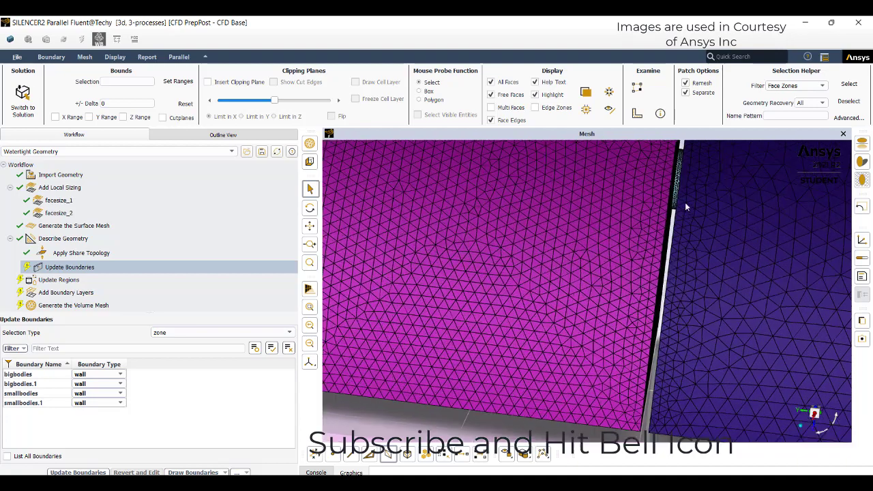
pyautogui.scroll(-5, 659, 205)
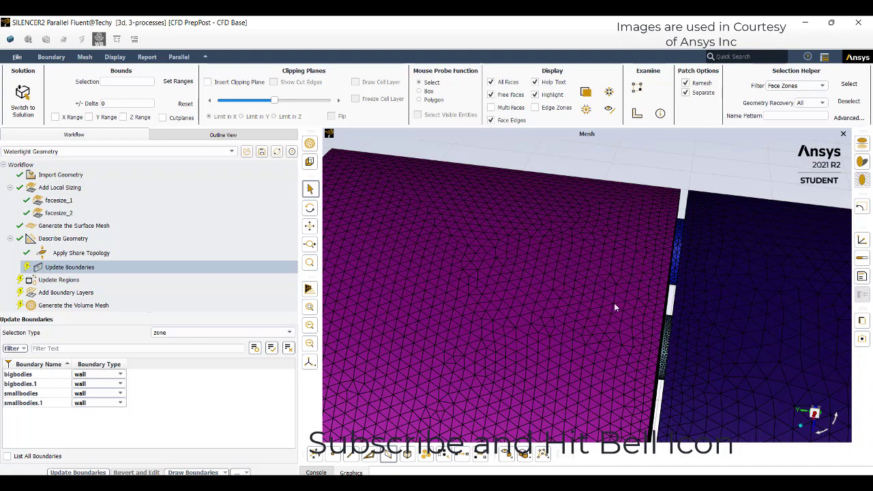
pyautogui.scroll(-3, 617, 303)
pyautogui.moveTo(612, 303); pyautogui.dragTo(615, 395)
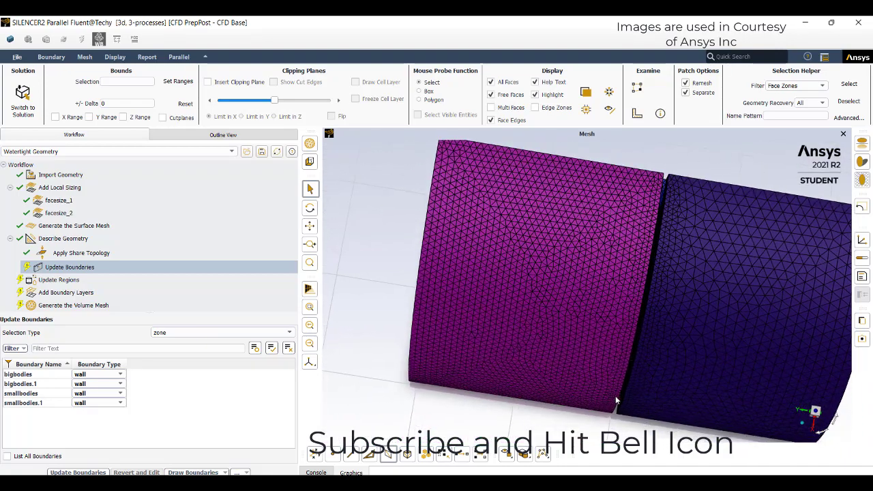
pyautogui.moveTo(598, 198); pyautogui.dragTo(635, 305)
pyautogui.scroll(2, 618, 336)
pyautogui.scroll(4, 651, 292)
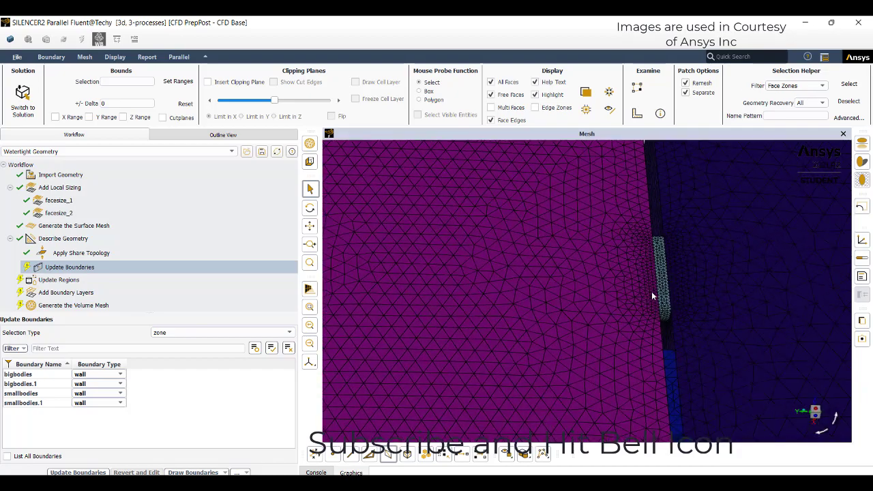
pyautogui.scroll(-3, 651, 296)
pyautogui.moveTo(657, 296); pyautogui.dragTo(662, 336)
pyautogui.scroll(-6, 665, 293)
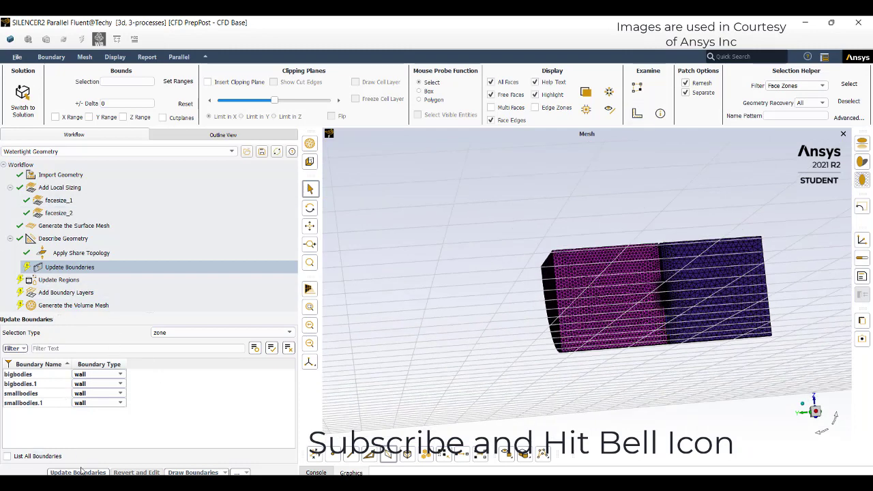
# Update the boundaries with all listed zones as wall, and update the regions with all volumes as fluid
pyautogui.click(121, 404)
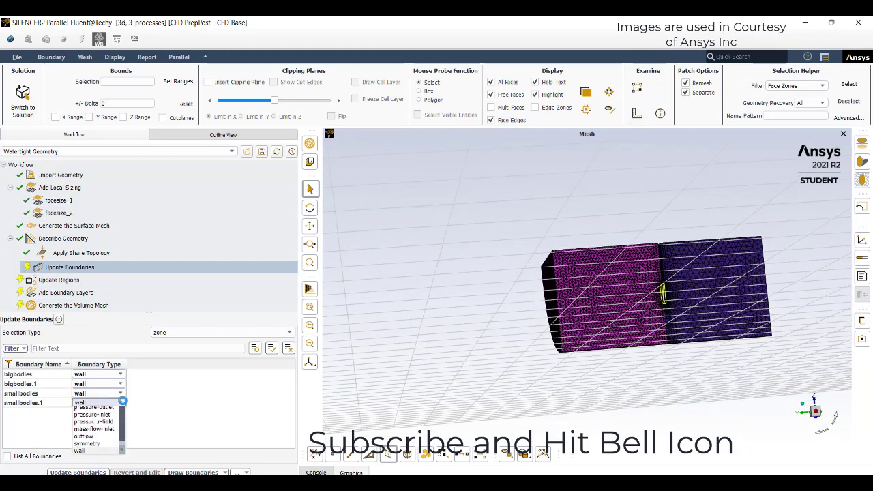
pyautogui.click(205, 407)
pyautogui.click(101, 472)
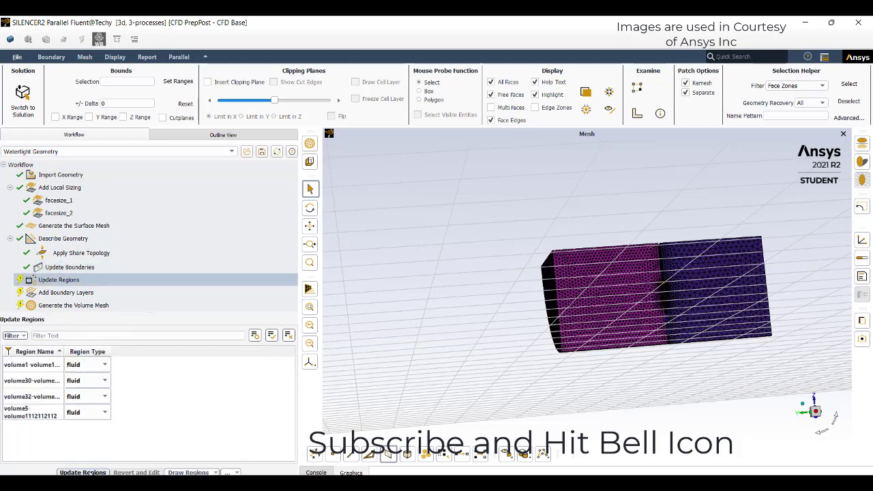
pyautogui.click(92, 472)
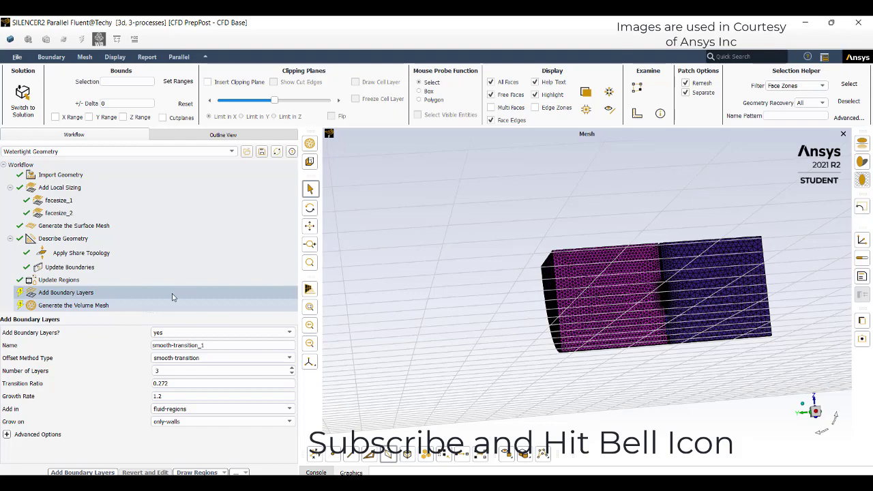
# Reopen the completed Update Boundaries task for editing
pyautogui.moveTo(497, 321); pyautogui.dragTo(592, 379, button='middle')
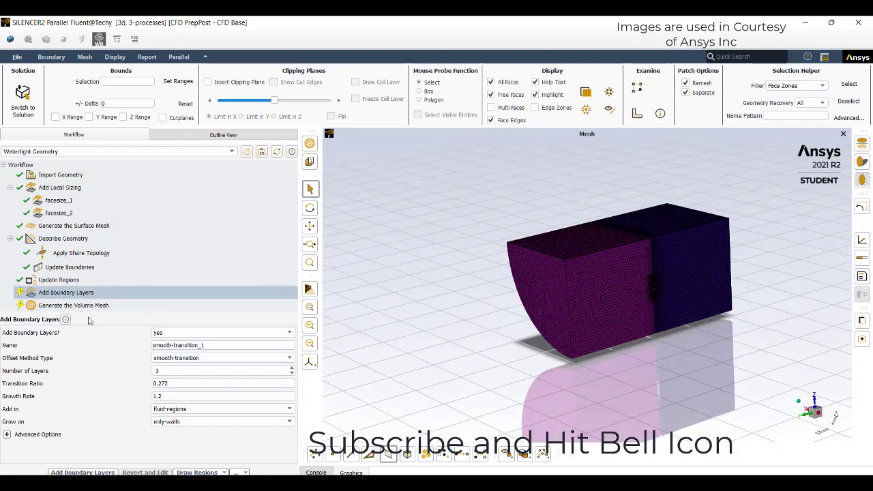
pyautogui.click(79, 268)
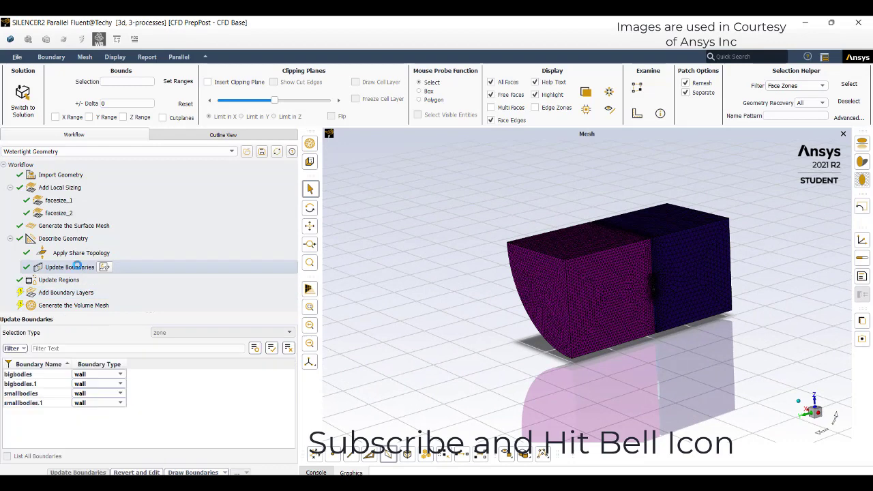
pyautogui.click(138, 472)
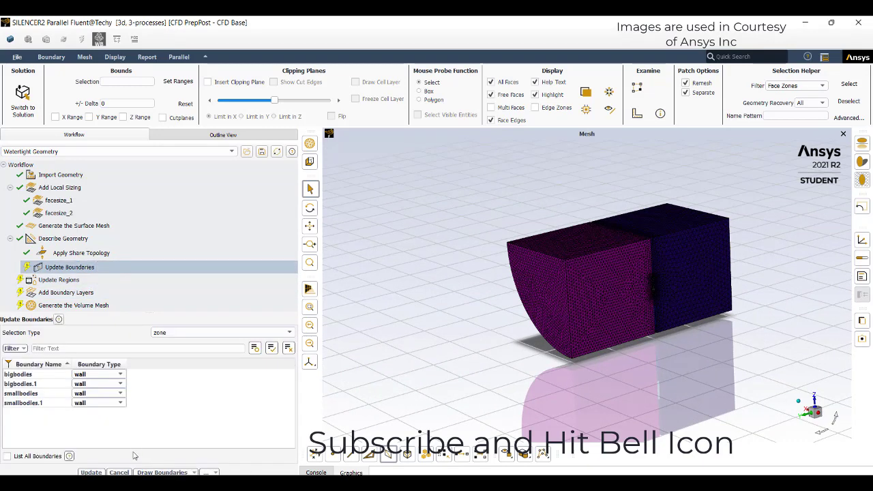
# Pick the bigbodies boundary on the model using the zone selection filter and examine which faces it covers
pyautogui.click(545, 292)
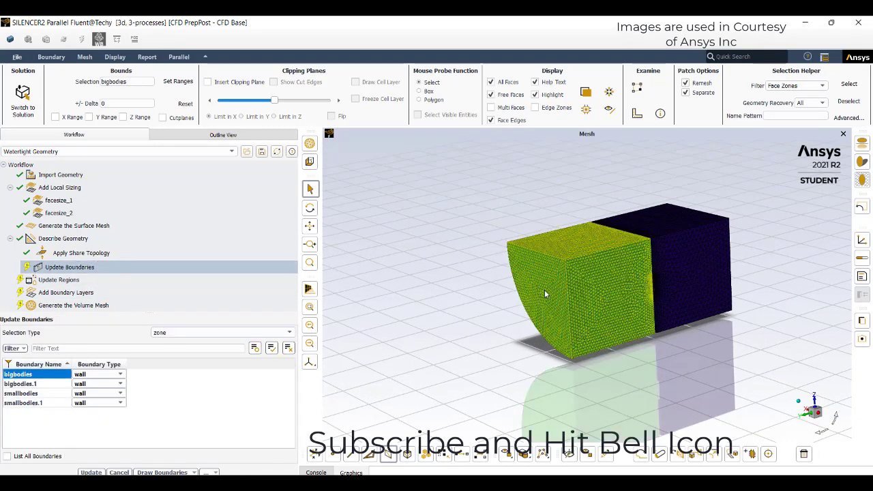
pyautogui.click(370, 455)
pyautogui.click(389, 455)
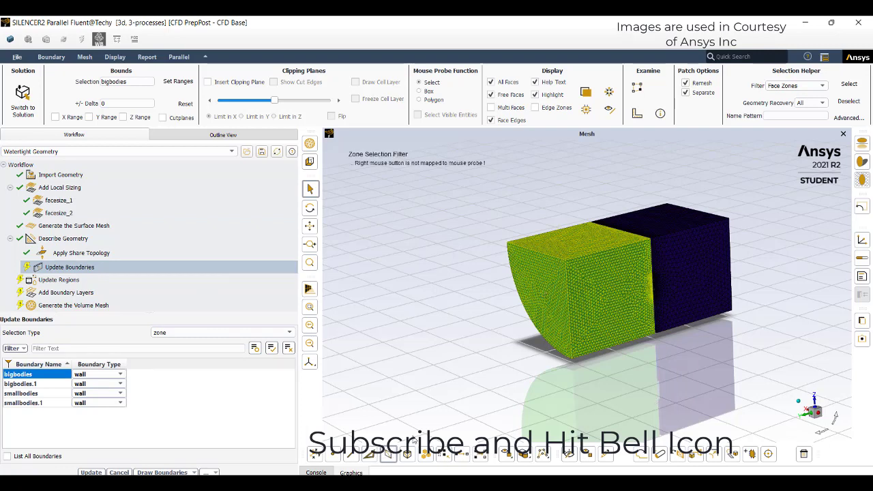
pyautogui.click(543, 297)
pyautogui.click(544, 297)
pyautogui.moveTo(623, 362); pyautogui.dragTo(589, 373, button='middle')
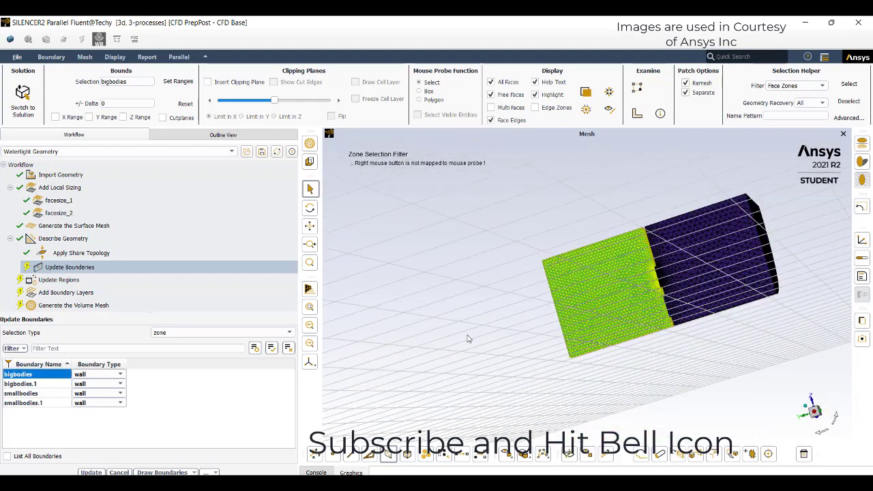